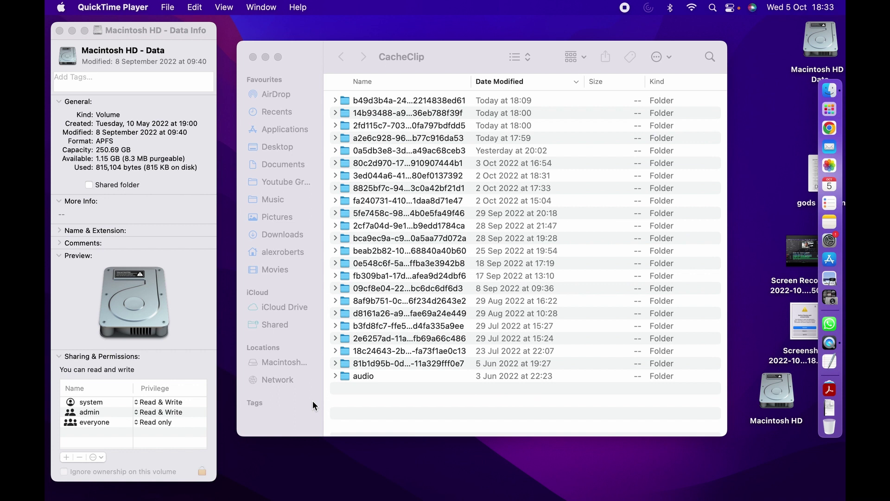
Show Movies › CacheClip as a date list with a wider Name column, then expand the 5 Jun 2022 folder.
{"action": "left_click", "coordinate": [271, 270]}
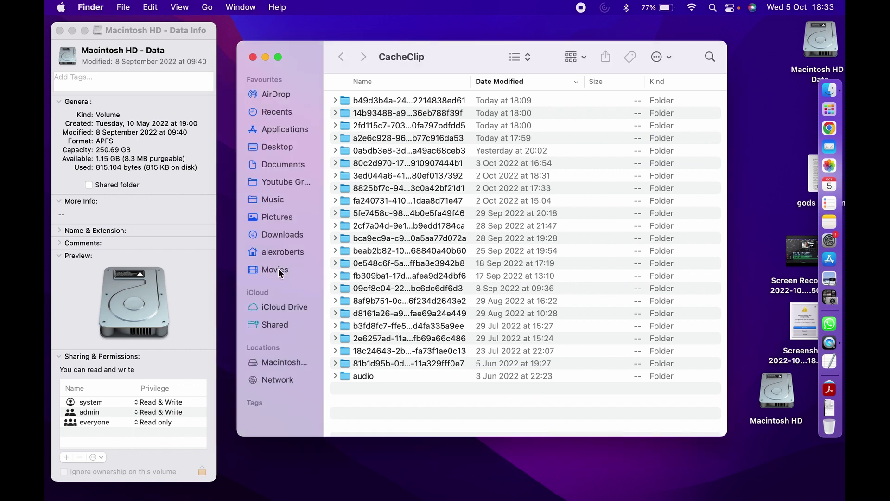
{"action": "left_click", "coordinate": [279, 271]}
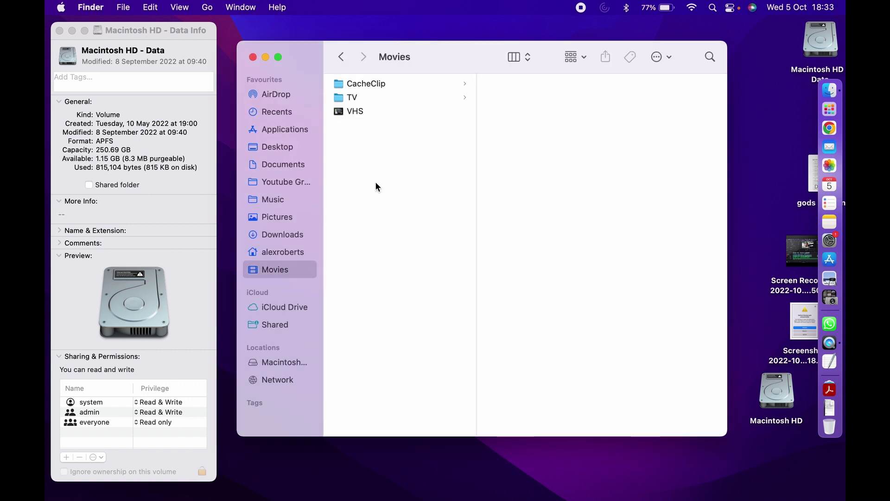
{"action": "left_click", "coordinate": [362, 86]}
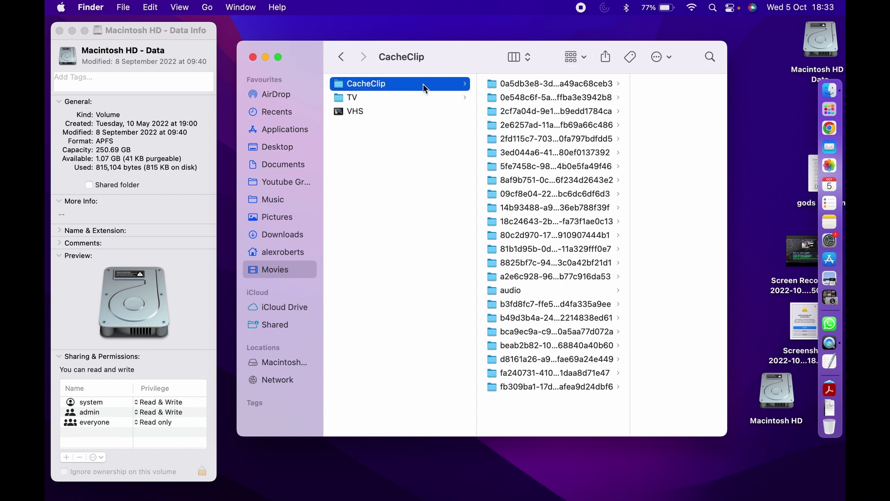
{"action": "key", "text": "super+2"}
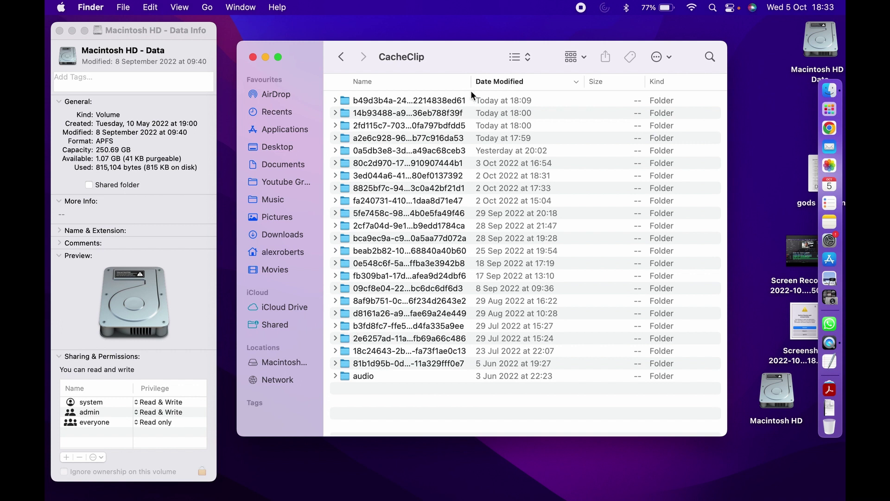
{"action": "left_click_drag", "start_coordinate": [472, 83], "coordinate": [553, 83]}
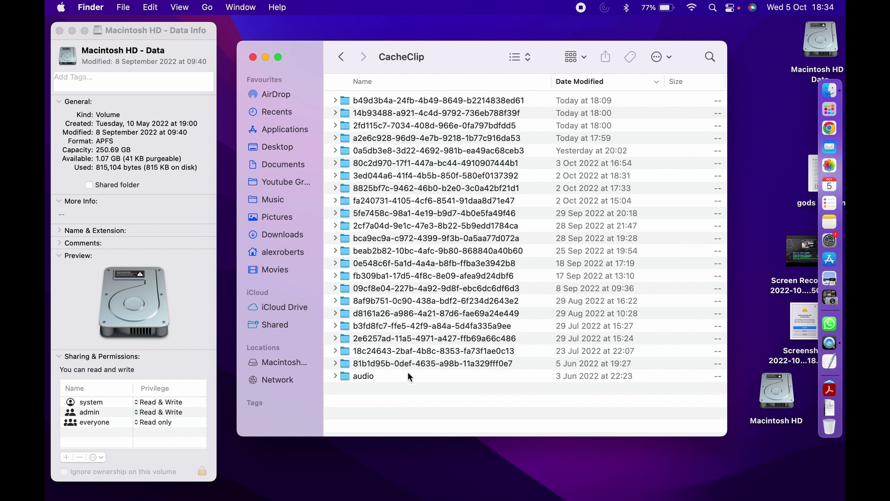
{"action": "left_click", "coordinate": [335, 363]}
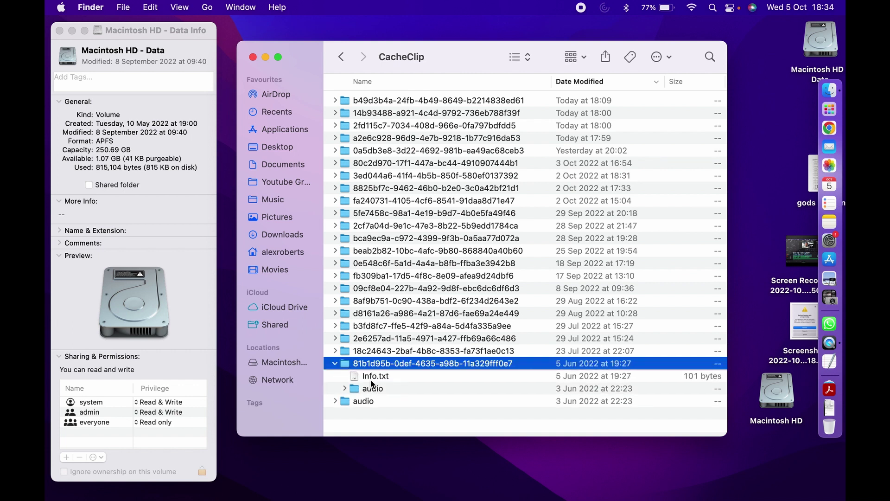
{"action": "double_click", "coordinate": [370, 379]}
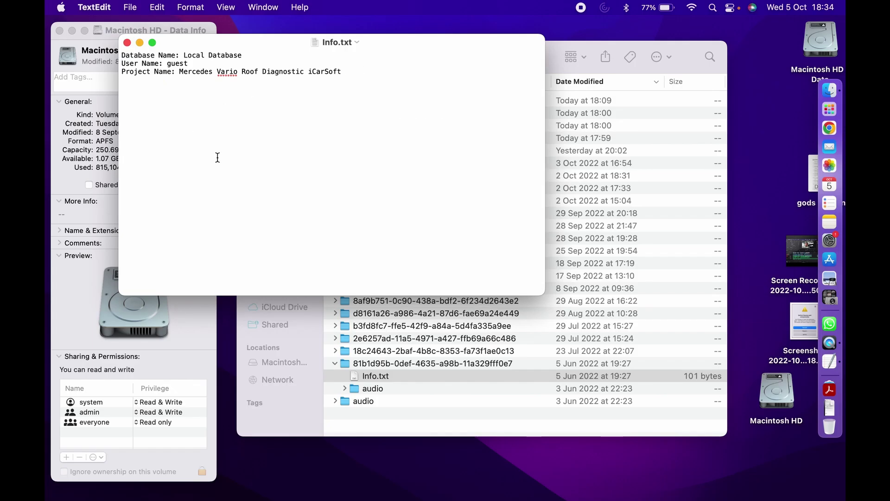
{"action": "left_click", "coordinate": [127, 42]}
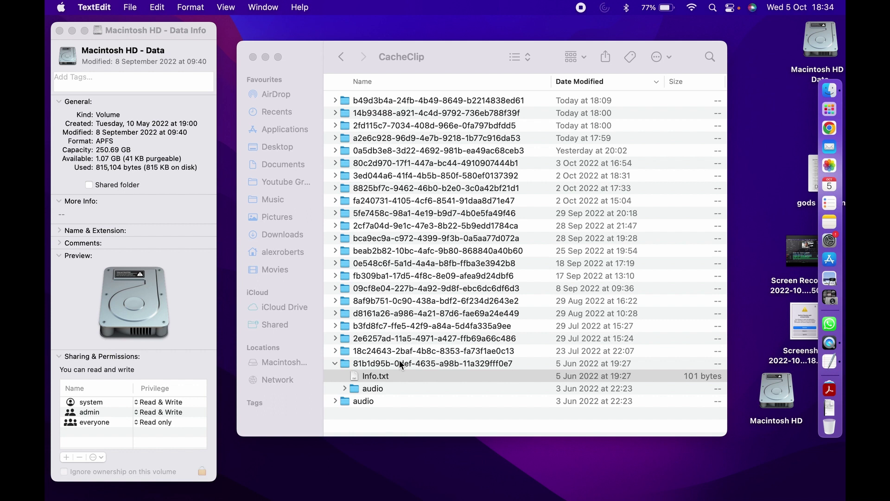
Collapse the 5 Jun 2022 folder and move it to the Bin.
{"action": "left_click", "coordinate": [336, 364]}
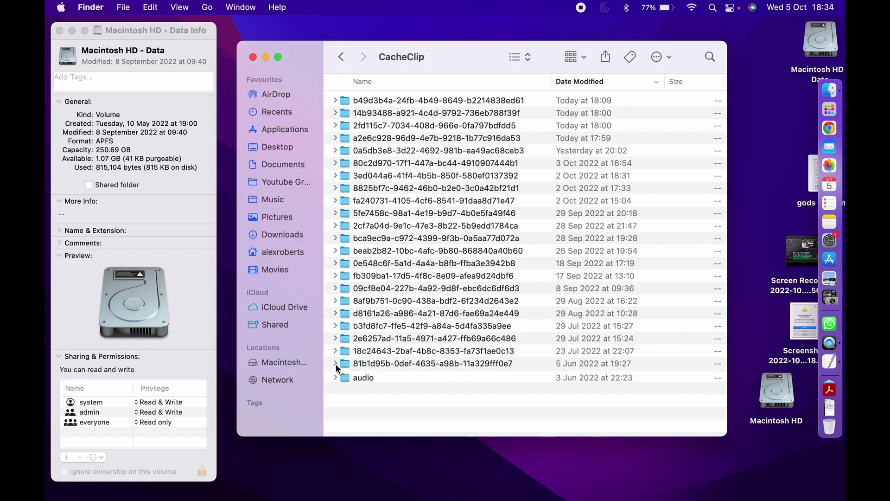
{"action": "left_click", "coordinate": [370, 364]}
{"action": "right_click", "coordinate": [370, 365]}
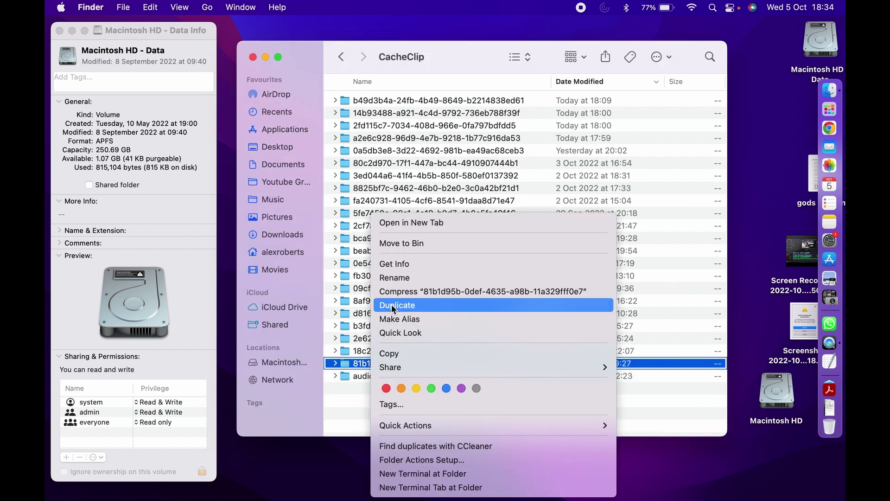
{"action": "left_click", "coordinate": [410, 242]}
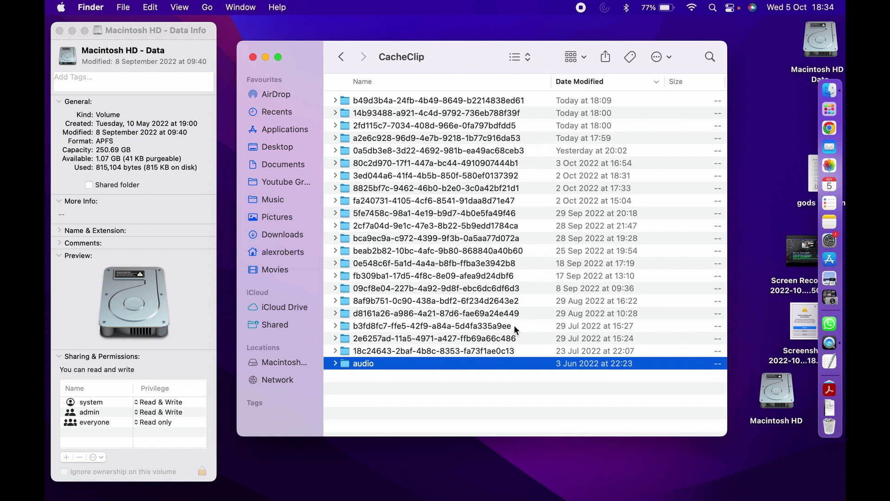
Expand the 25 Sep 2022 folder and read its Info.txt to check the project name.
{"action": "left_click", "coordinate": [336, 251]}
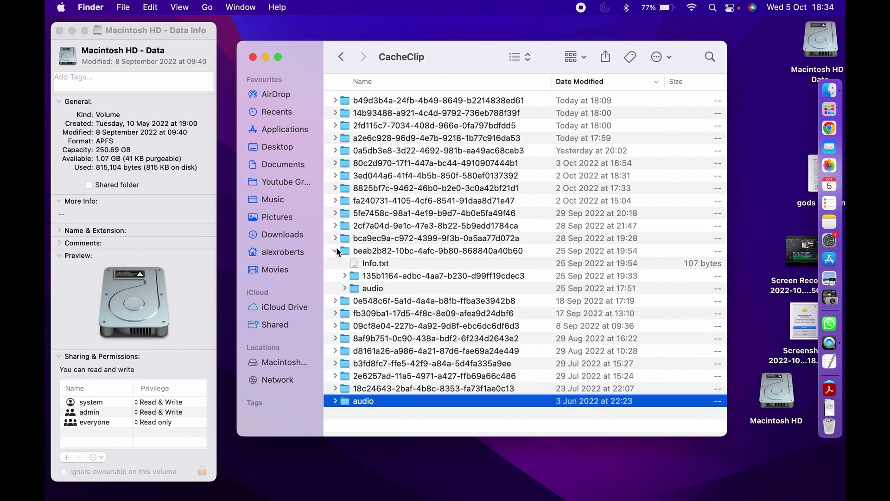
{"action": "double_click", "coordinate": [373, 264]}
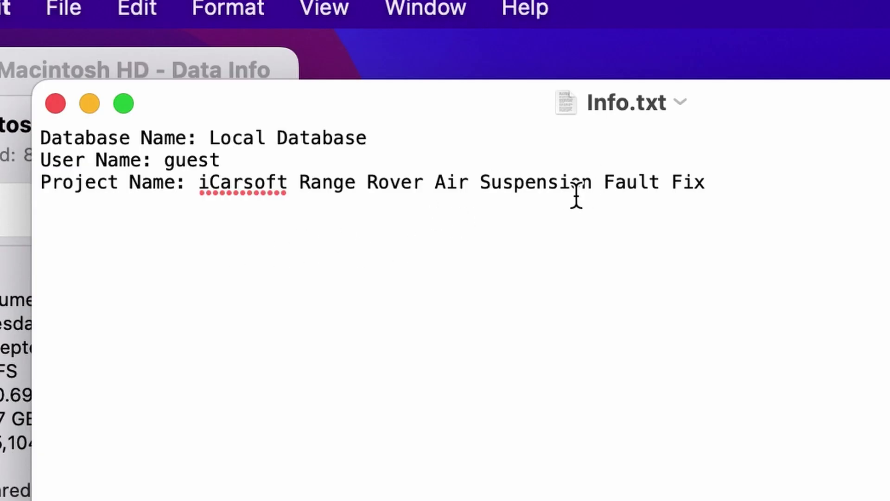
{"action": "left_click", "coordinate": [55, 103]}
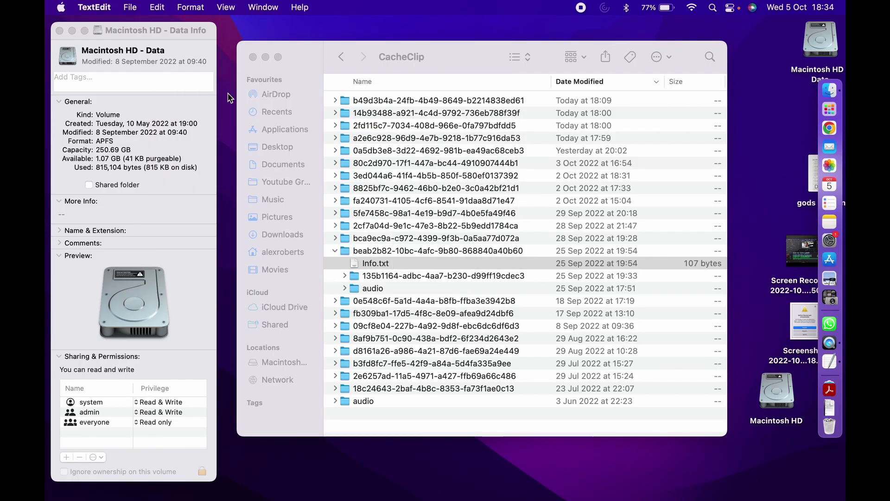
Collapse the 25 Sep 2022 folder beab2b82 and move it to the Bin.
{"action": "left_click", "coordinate": [334, 255]}
{"action": "left_click", "coordinate": [334, 250]}
{"action": "left_click", "coordinate": [362, 254]}
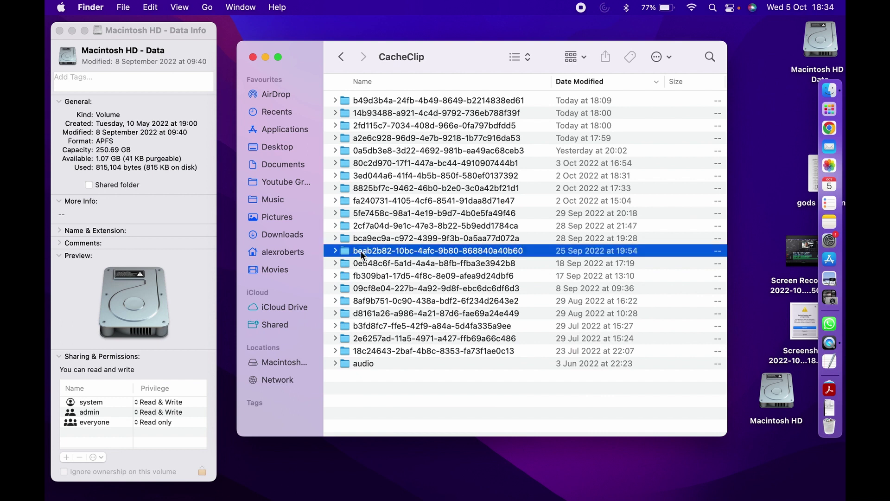
{"action": "right_click", "coordinate": [363, 254]}
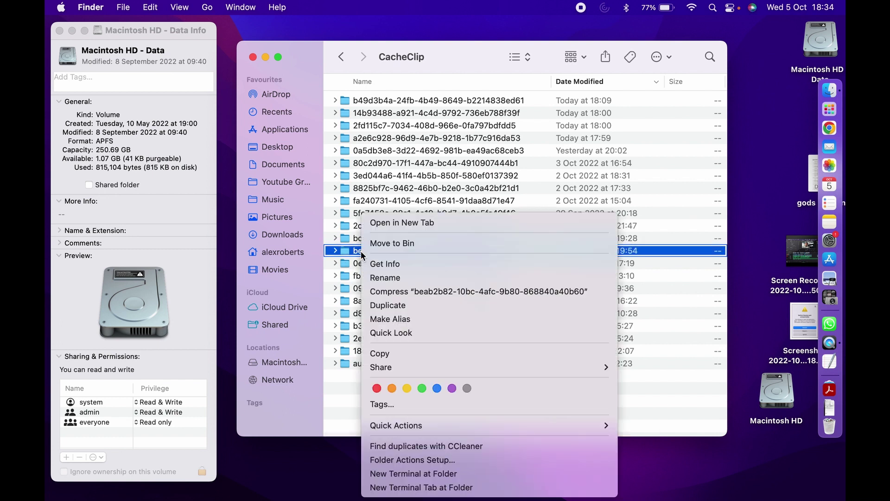
{"action": "left_click", "coordinate": [391, 244]}
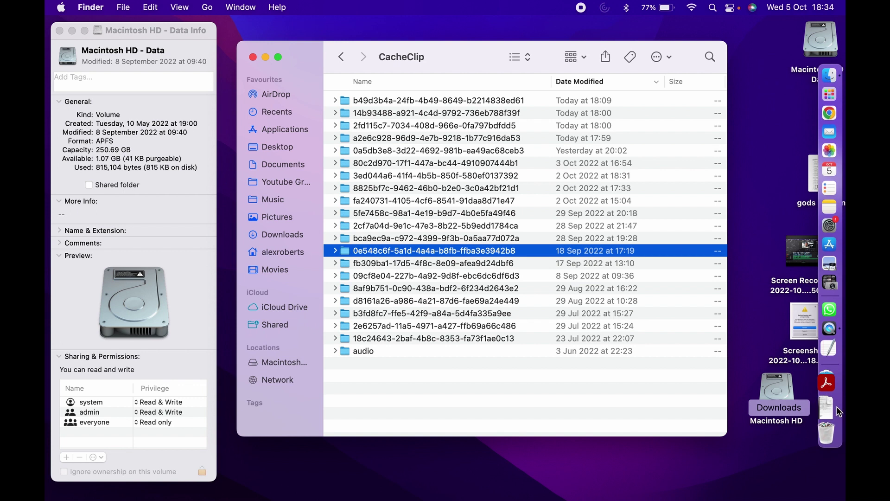
Empty the Bin from the Dock and confirm permanently erasing its contents.
{"action": "right_click", "coordinate": [830, 431]}
{"action": "left_click", "coordinate": [769, 440]}
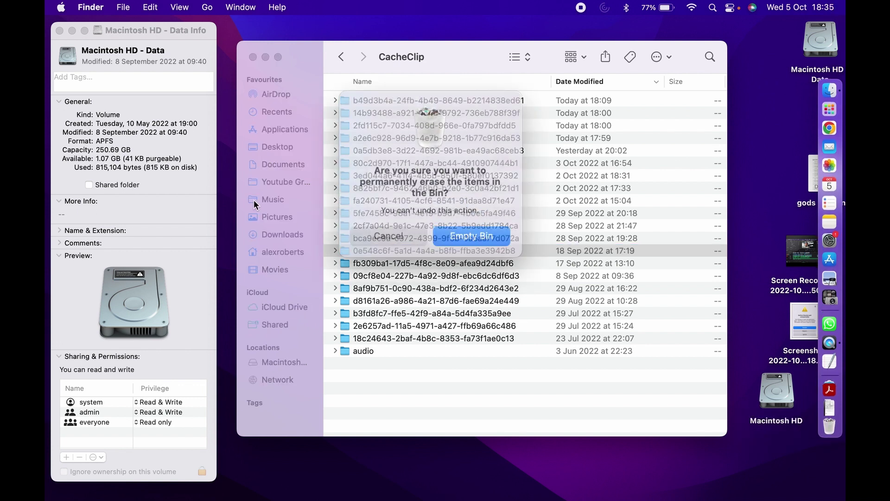
{"action": "left_click", "coordinate": [484, 237]}
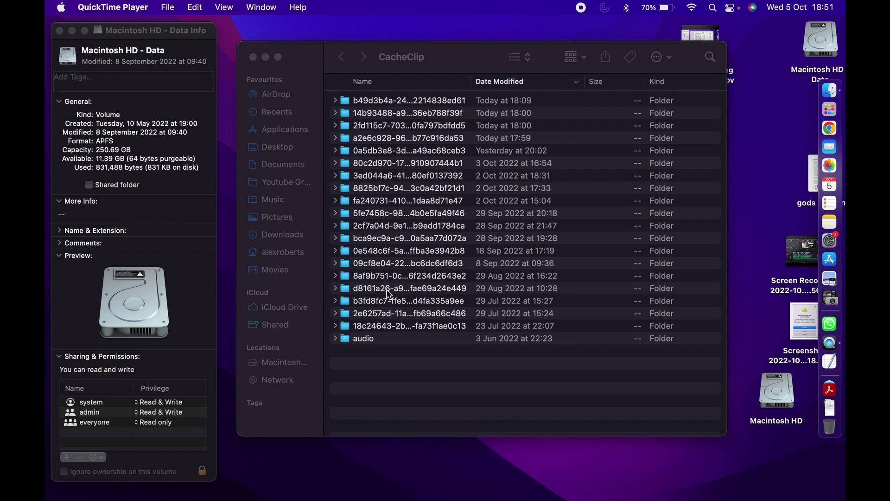
{"action": "left_click", "coordinate": [337, 240]}
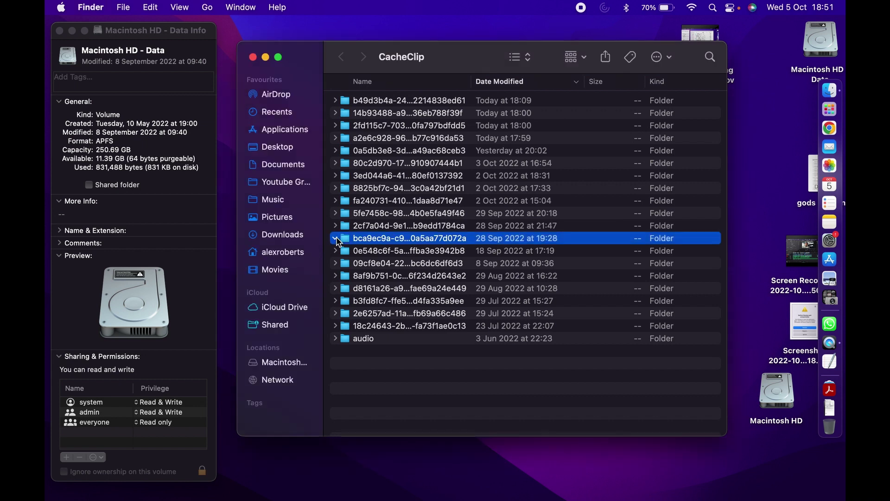
{"action": "left_click", "coordinate": [336, 238]}
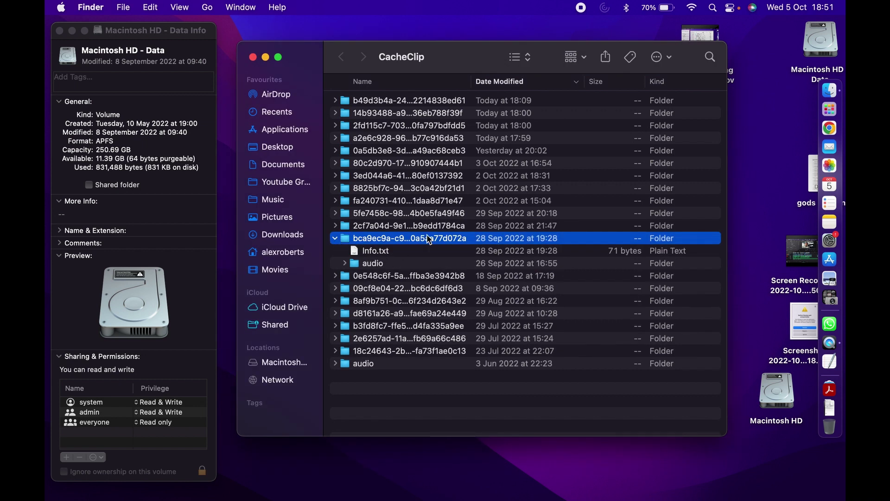
{"action": "left_click", "coordinate": [370, 253]}
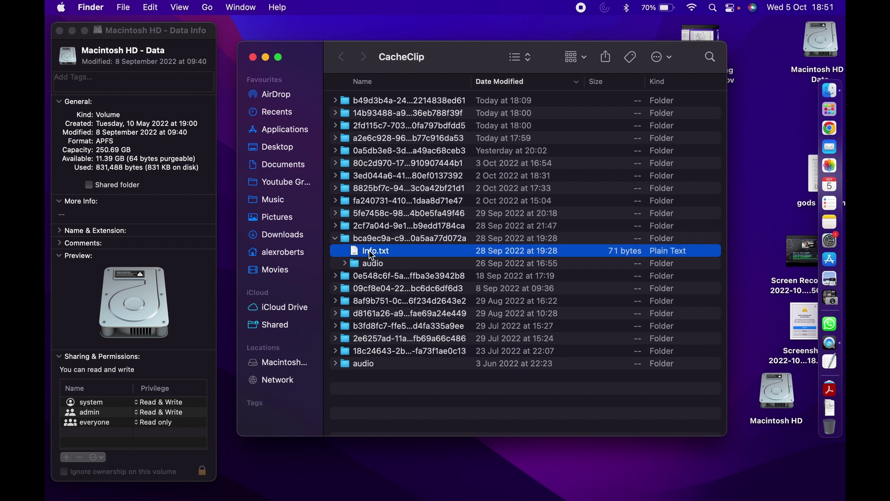
{"action": "double_click", "coordinate": [371, 253]}
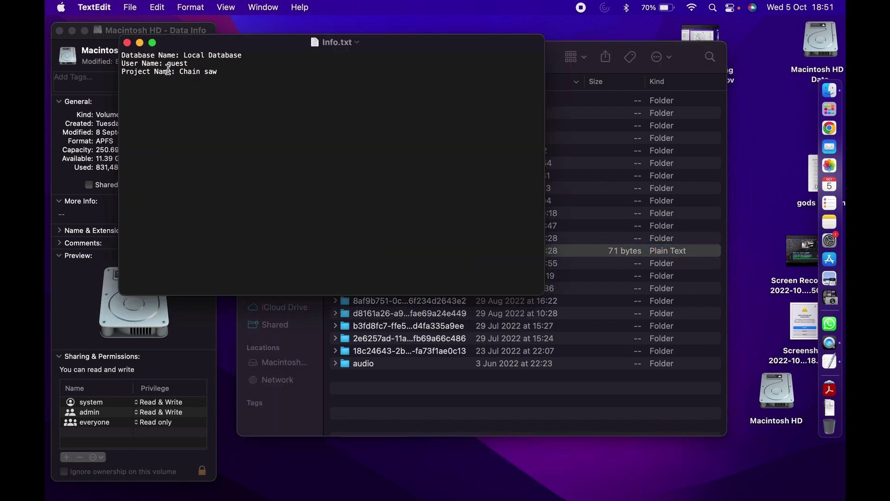
{"action": "left_click", "coordinate": [127, 43]}
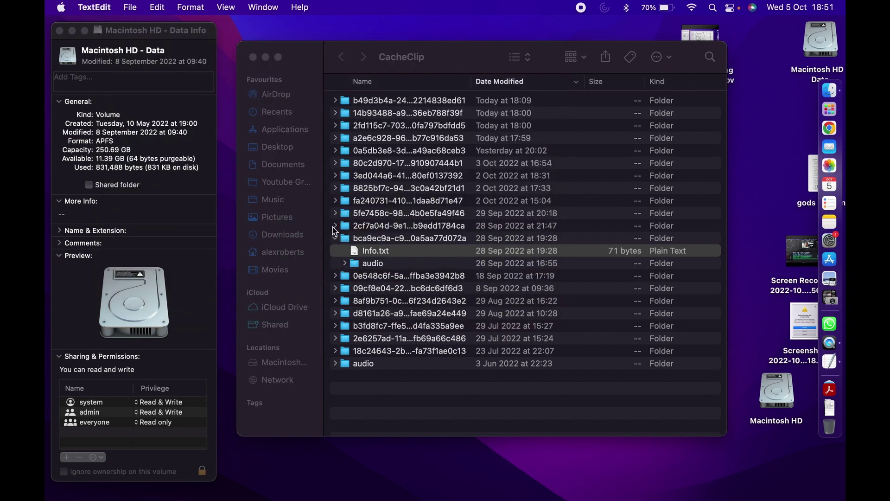
{"action": "key", "text": "super+BackSpace"}
Move folder bca9ec9a (28 Sep 2022 19:28) to the Bin, then empty the Bin and confirm.
{"action": "right_click", "coordinate": [361, 243]}
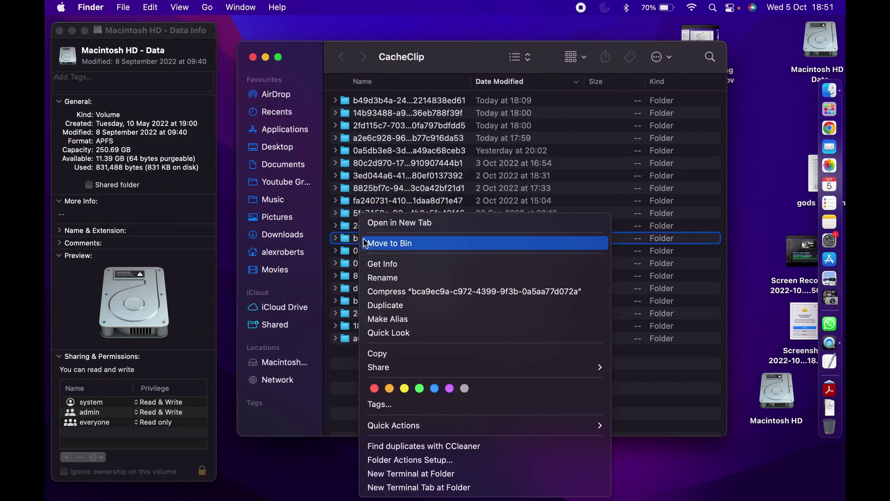
{"action": "left_click", "coordinate": [373, 241]}
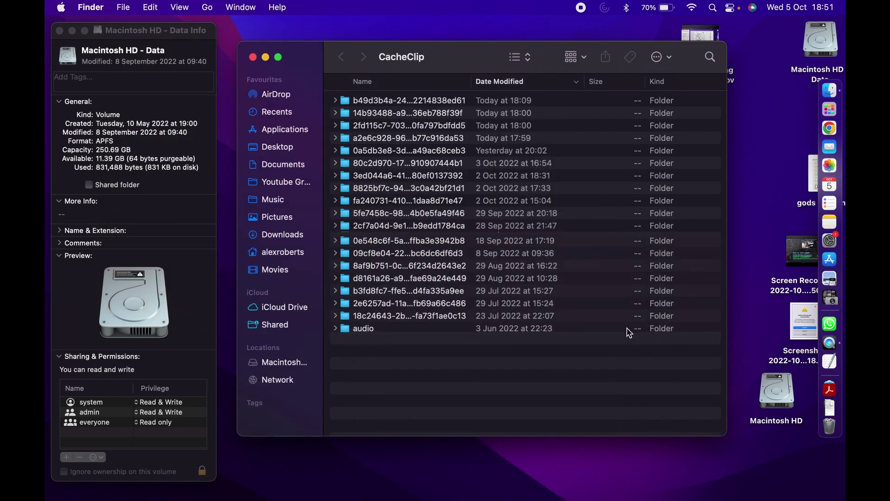
{"action": "right_click", "coordinate": [831, 436]}
{"action": "left_click", "coordinate": [790, 445]}
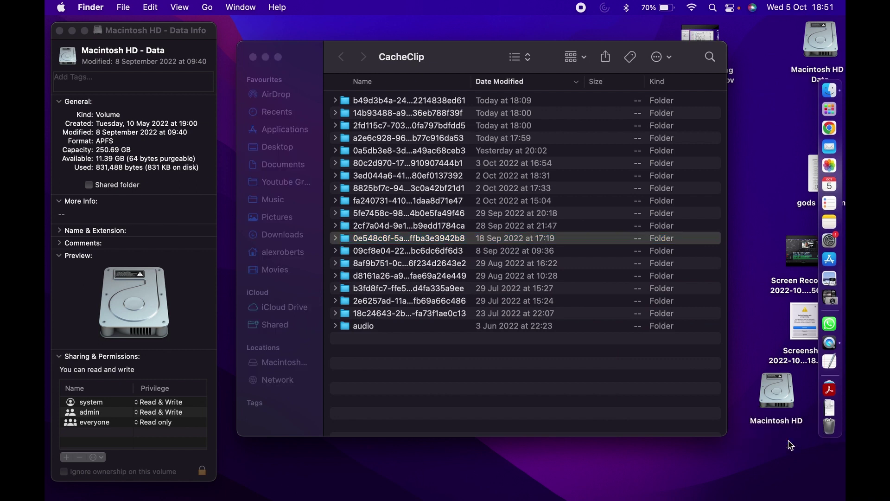
{"action": "left_click", "coordinate": [473, 234]}
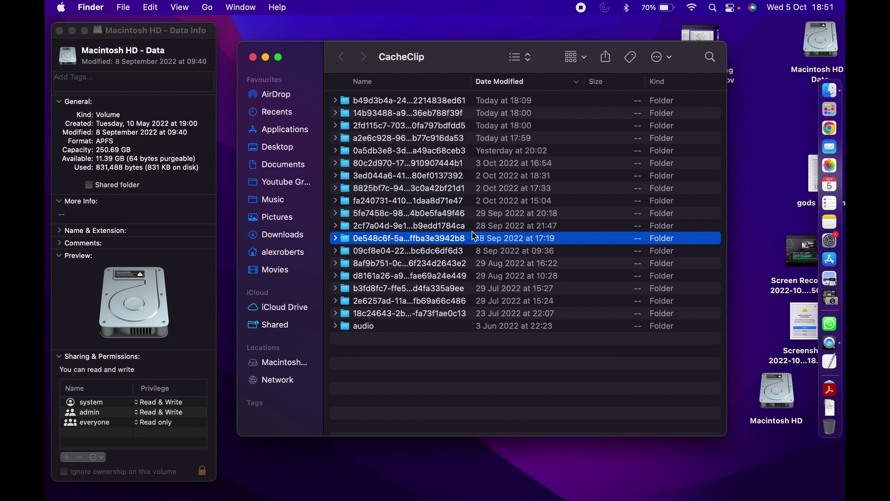